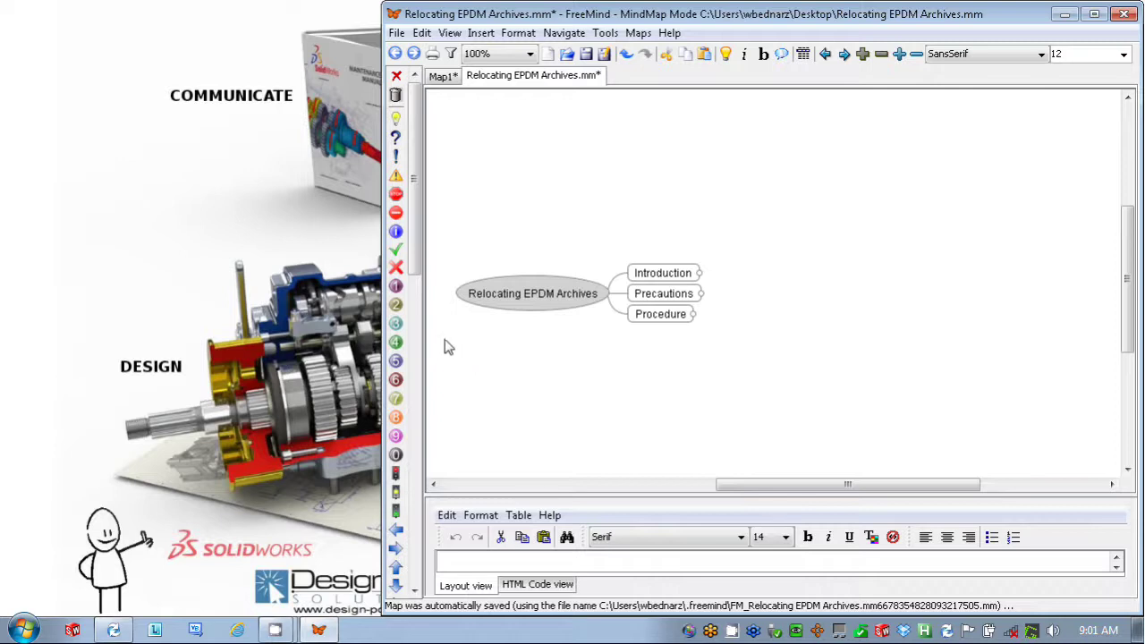
Step: Expand the Introduction node to show its vault-space and Archive Server Configuration points
{"action": "left_click", "coordinate": [648, 274]}
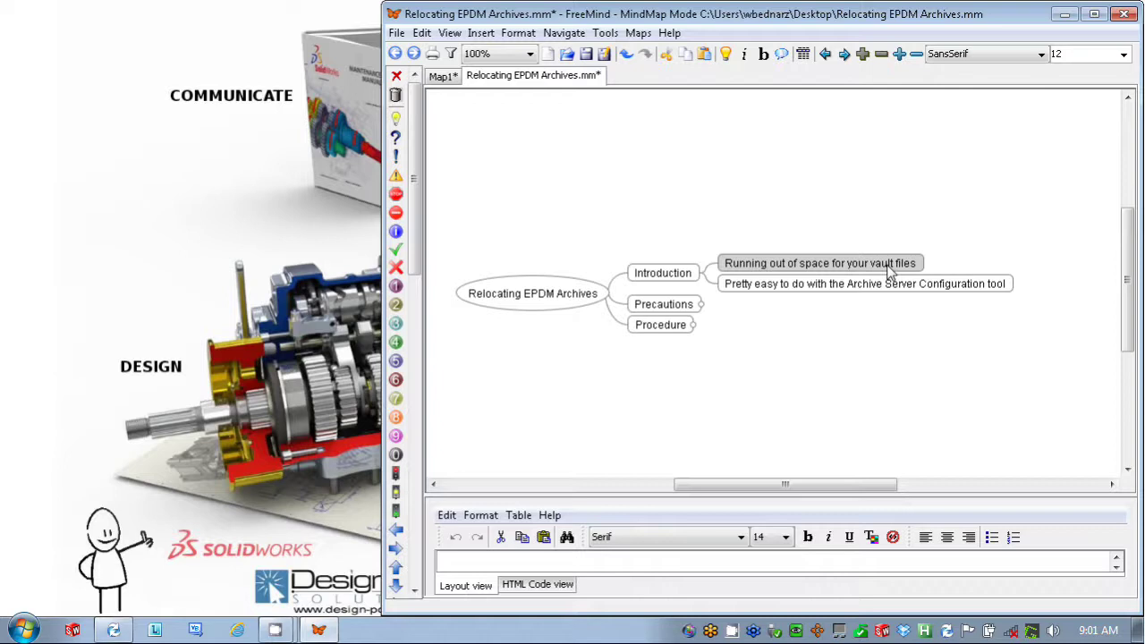
Step: Collapse Introduction and expand Precautions to show the vault-empty options and Backup
{"action": "left_click", "coordinate": [662, 274]}
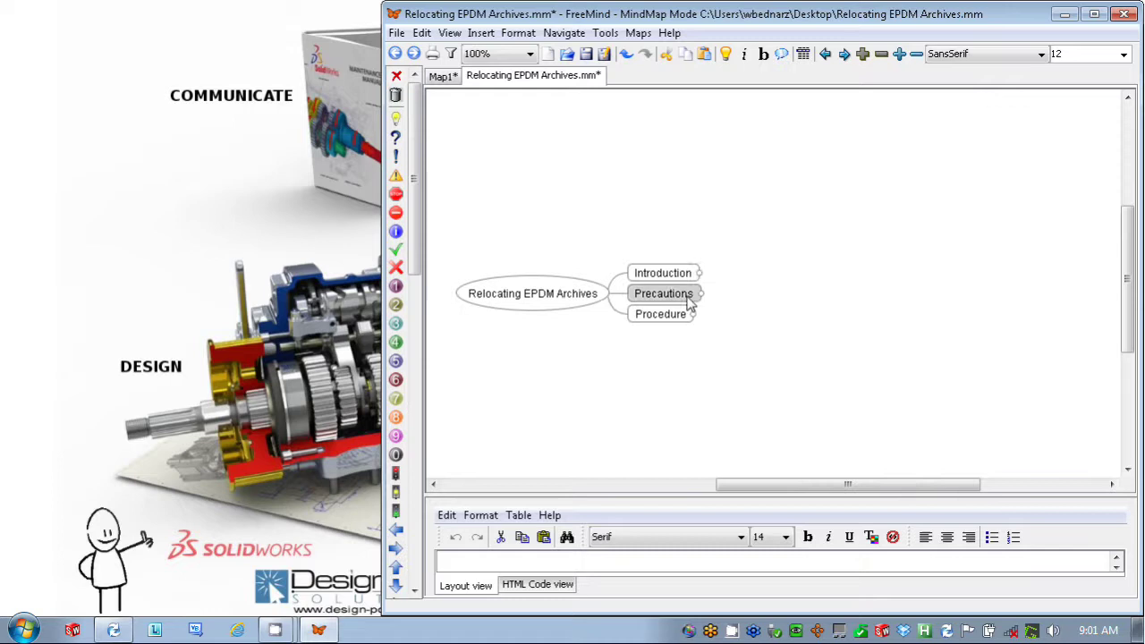
{"action": "left_click", "coordinate": [689, 302]}
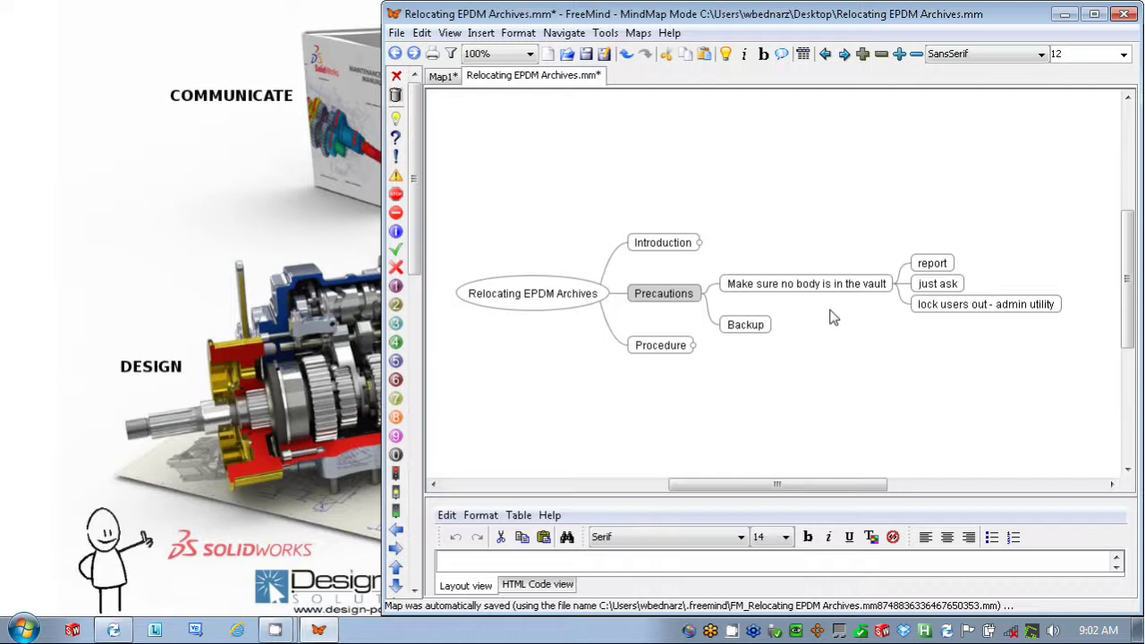
Step: Collapse Precautions and expand Procedure to list its six steps
{"action": "left_click", "coordinate": [684, 297]}
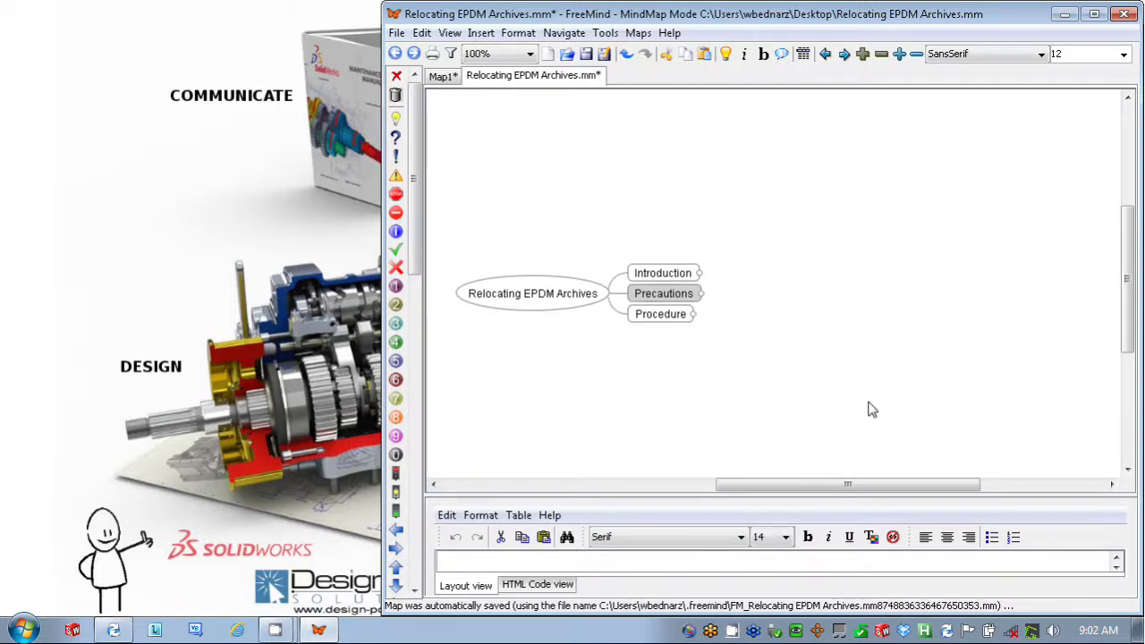
{"action": "left_click", "coordinate": [669, 315]}
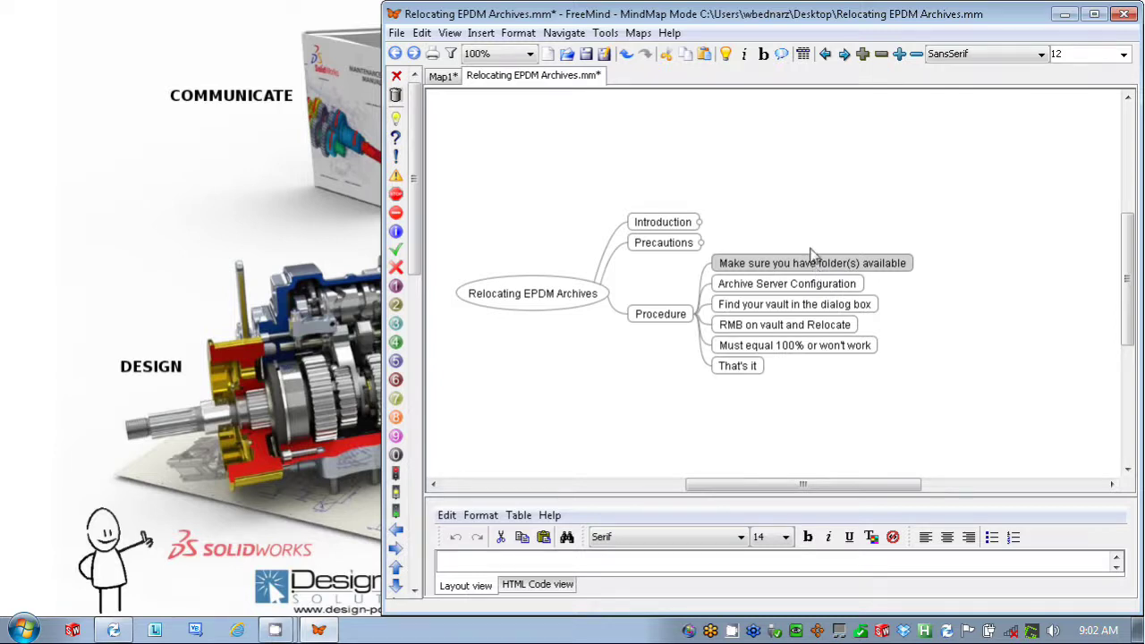
Step: Search the Start menu for 'archi' and launch the first match
{"action": "left_click", "coordinate": [22, 630]}
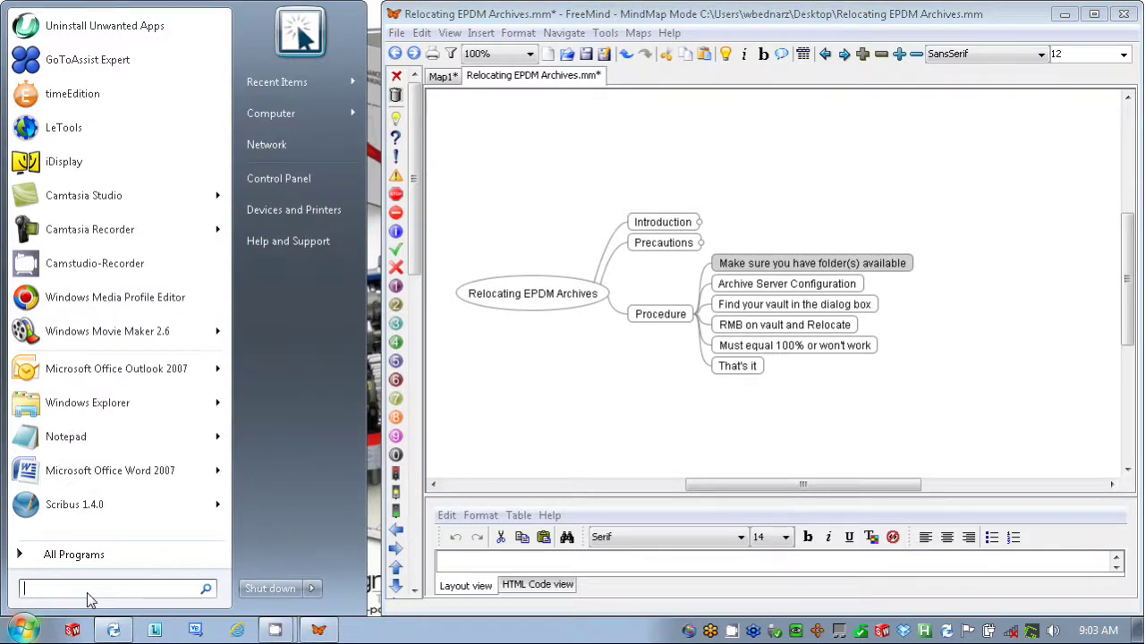
{"action": "type", "text": "archi"}
{"action": "key", "text": "Return"}
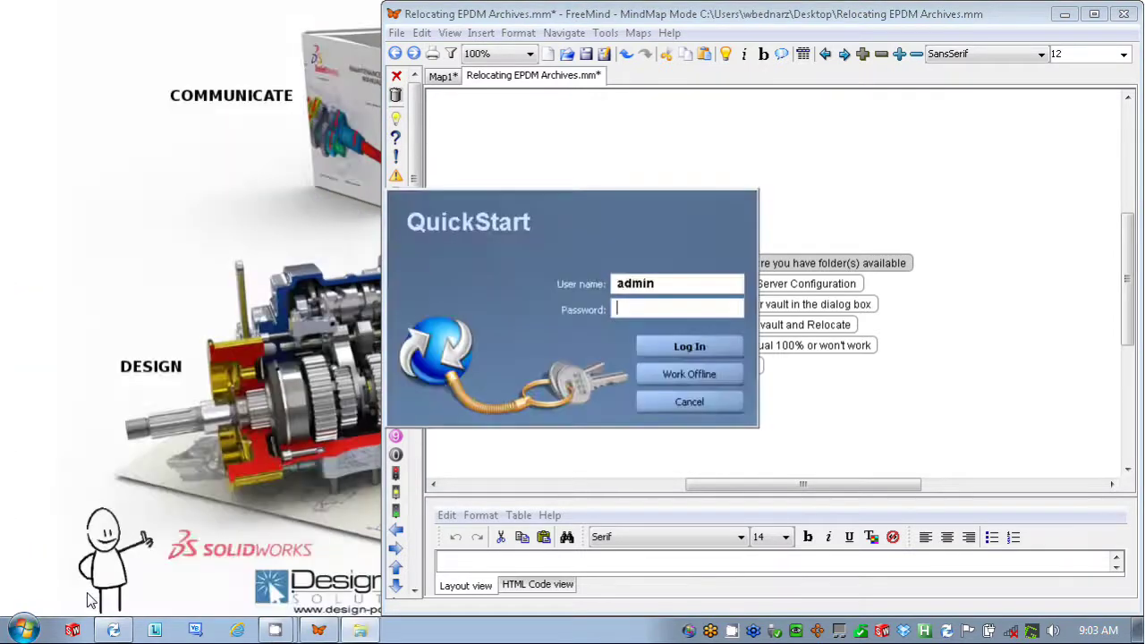
Step: Dismiss the accidental PDM login prompt and search Start again for 'arch'
{"action": "left_click", "coordinate": [691, 404]}
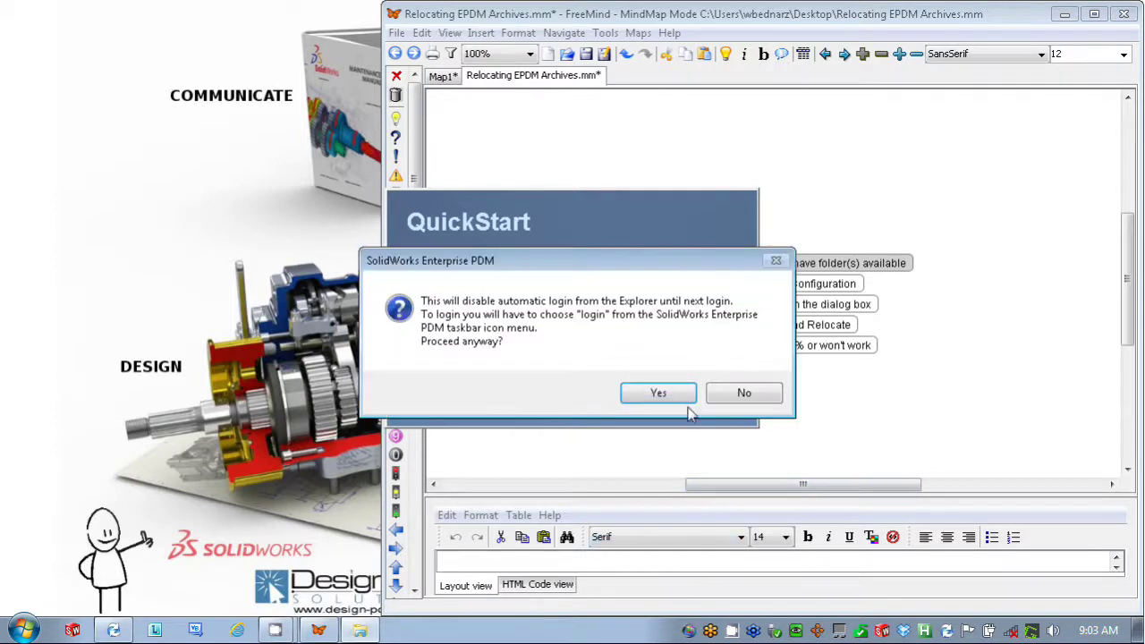
{"action": "left_click", "coordinate": [757, 400]}
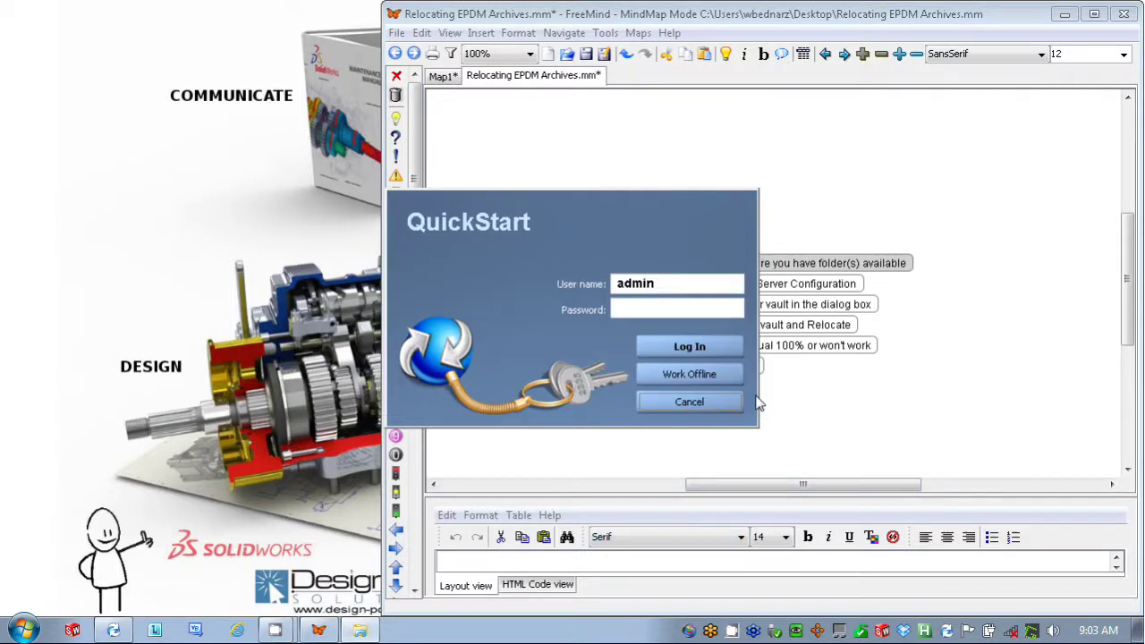
{"action": "left_click", "coordinate": [696, 404]}
{"action": "left_click", "coordinate": [669, 395]}
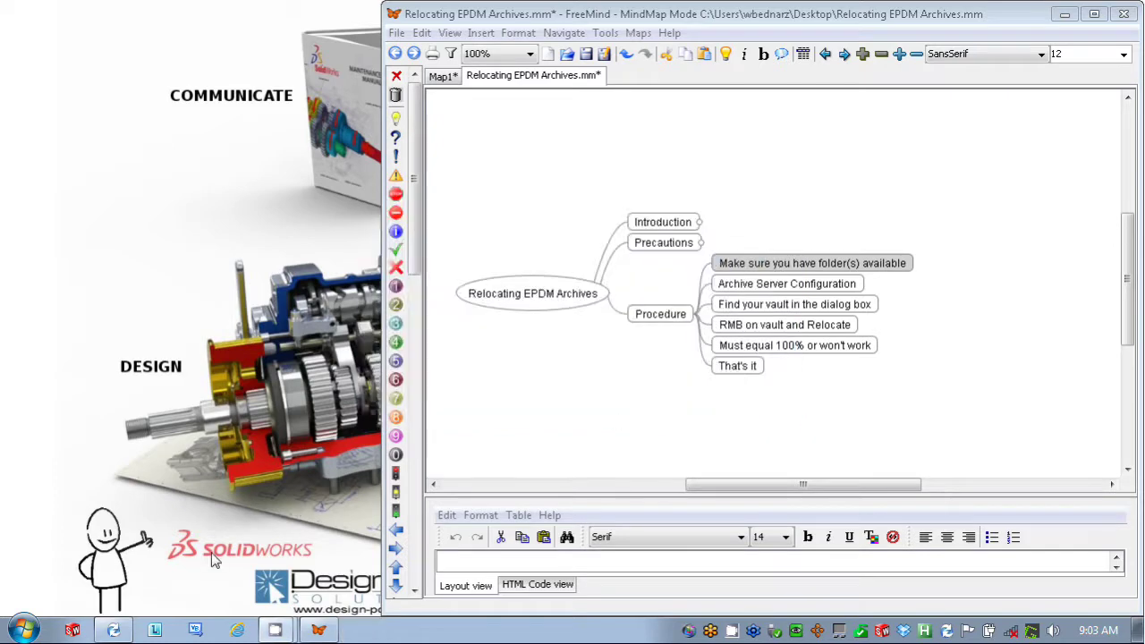
{"action": "left_click", "coordinate": [24, 630]}
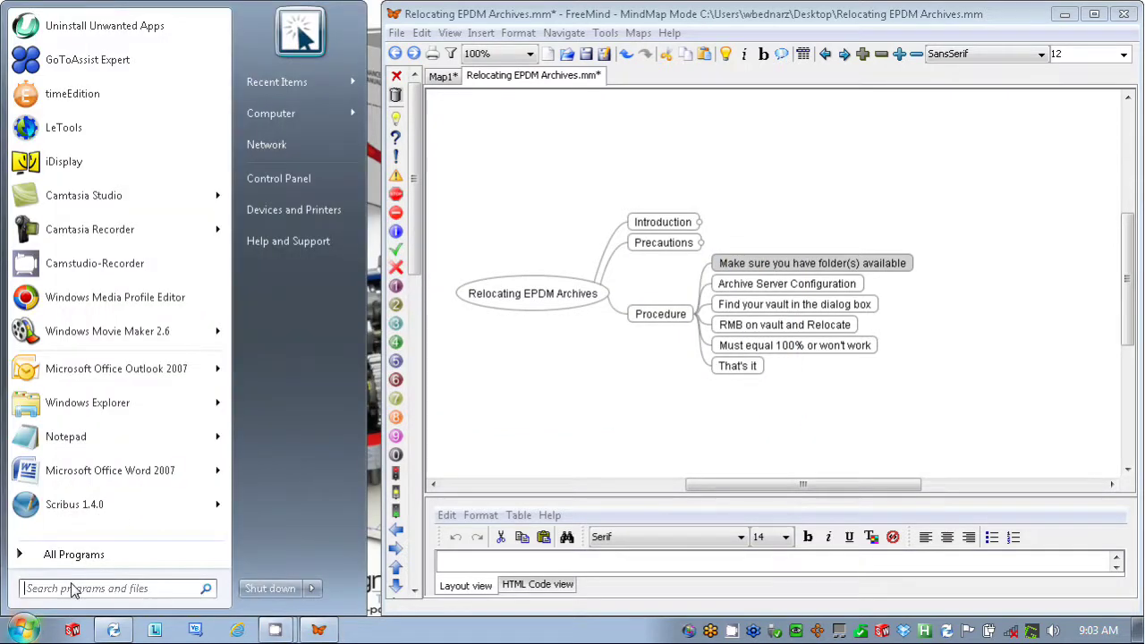
{"action": "type", "text": "ar"}
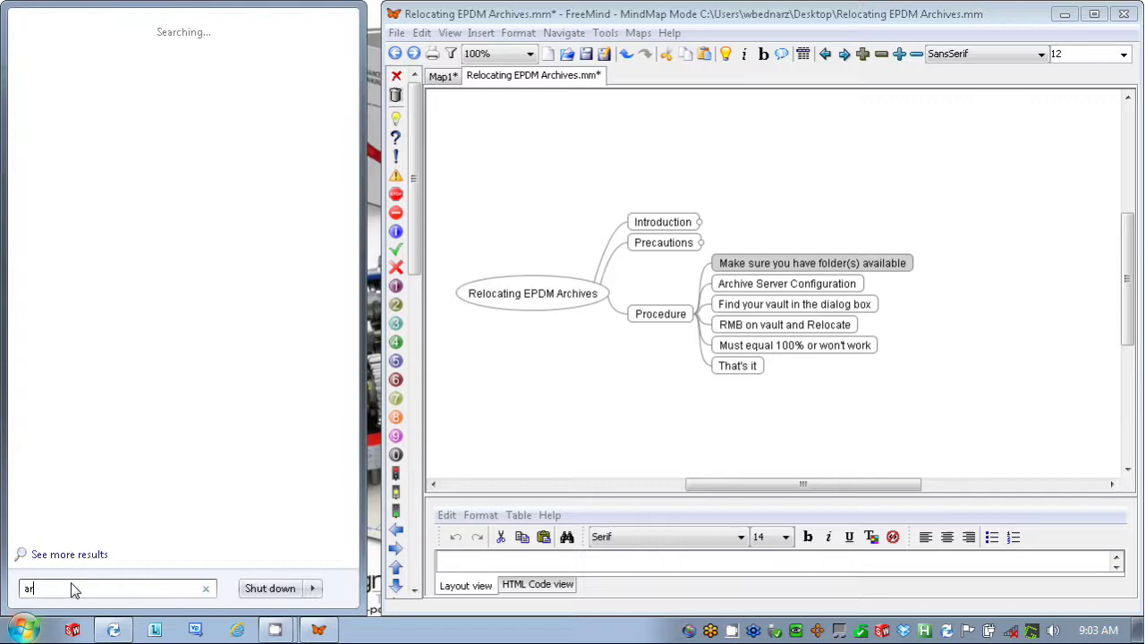
{"action": "type", "text": "ch"}
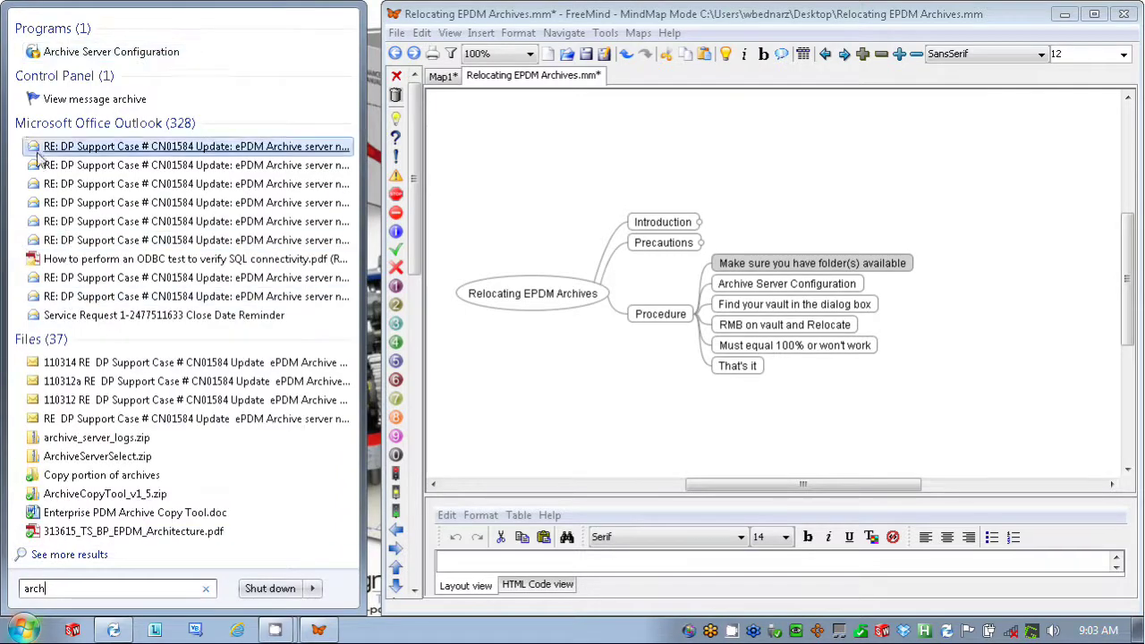
Step: Launch Archive Server Configuration and choose Relocate on the MyDocs vault under This Computer > Archives
{"action": "left_click", "coordinate": [97, 52]}
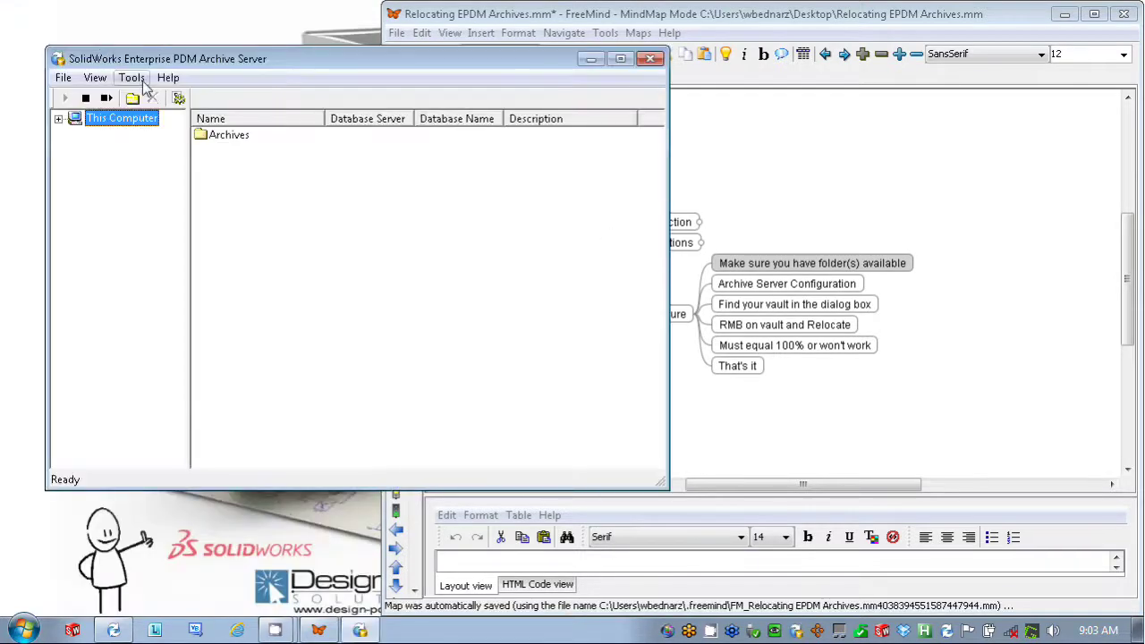
{"action": "right_click", "coordinate": [949, 632]}
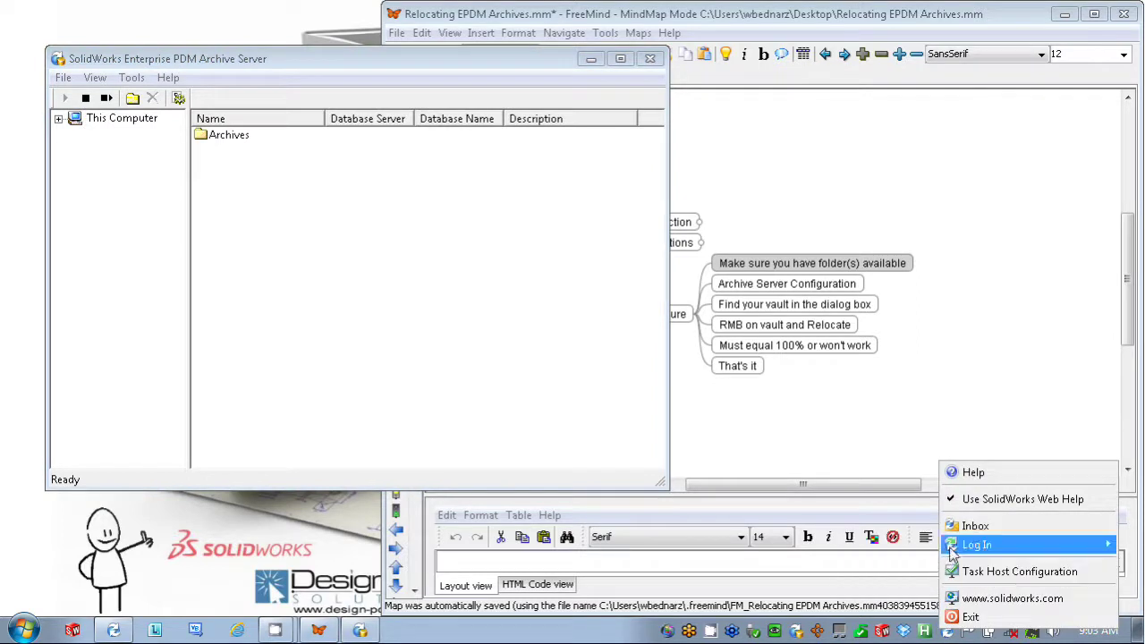
{"action": "left_click", "coordinate": [409, 331]}
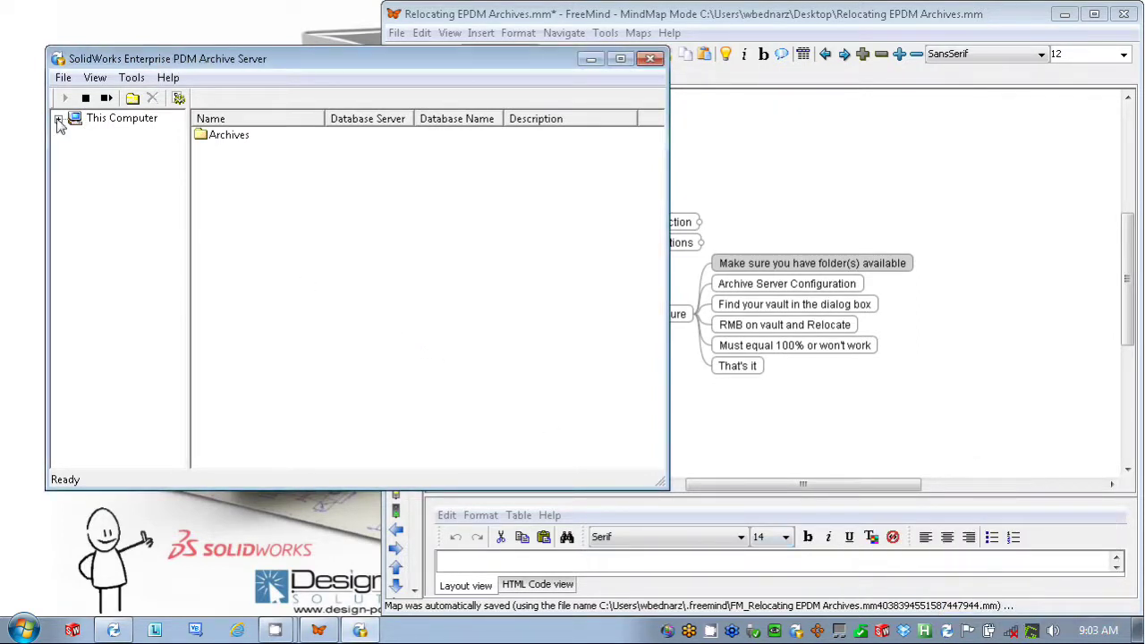
{"action": "left_click", "coordinate": [58, 118]}
{"action": "left_click", "coordinate": [116, 134]}
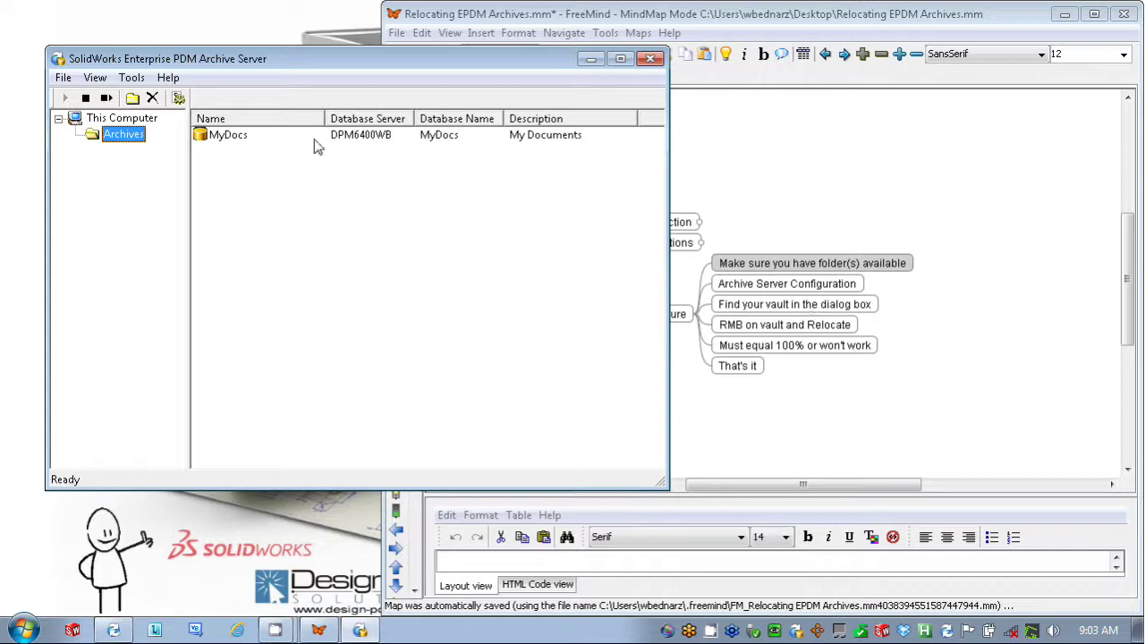
{"action": "right_click", "coordinate": [234, 142]}
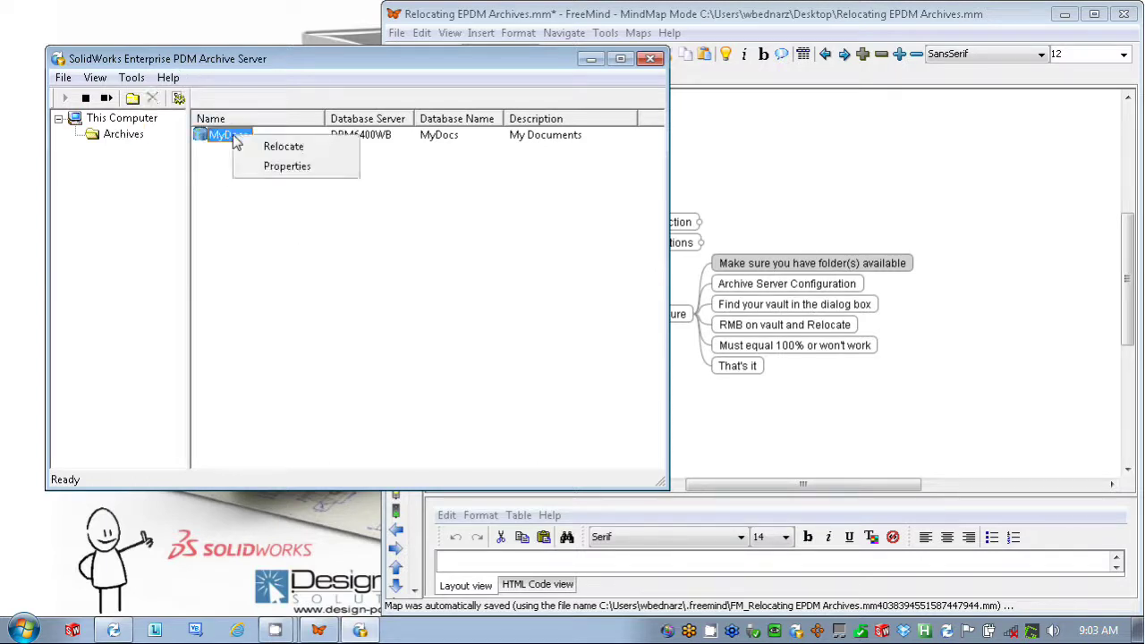
{"action": "left_click", "coordinate": [283, 149]}
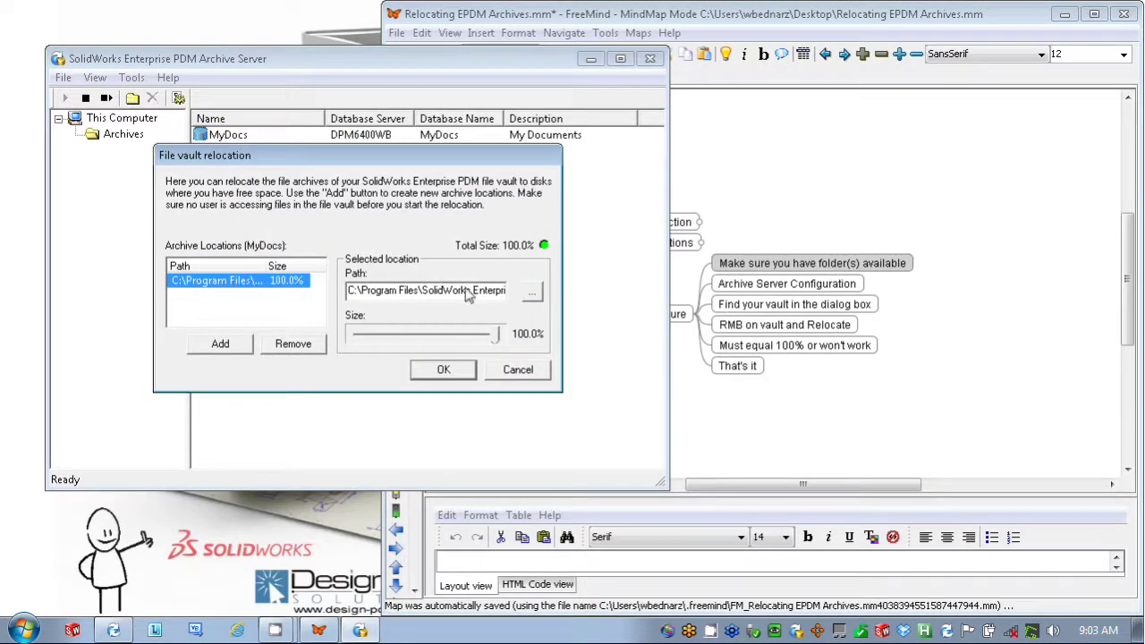
{"action": "mouse_move", "coordinate": [466, 292]}
{"action": "left_mouse_down"}
{"action": "mouse_move", "coordinate": [571, 301]}
{"action": "mouse_move", "coordinate": [331, 305]}
{"action": "mouse_move", "coordinate": [512, 297]}
{"action": "left_mouse_up"}
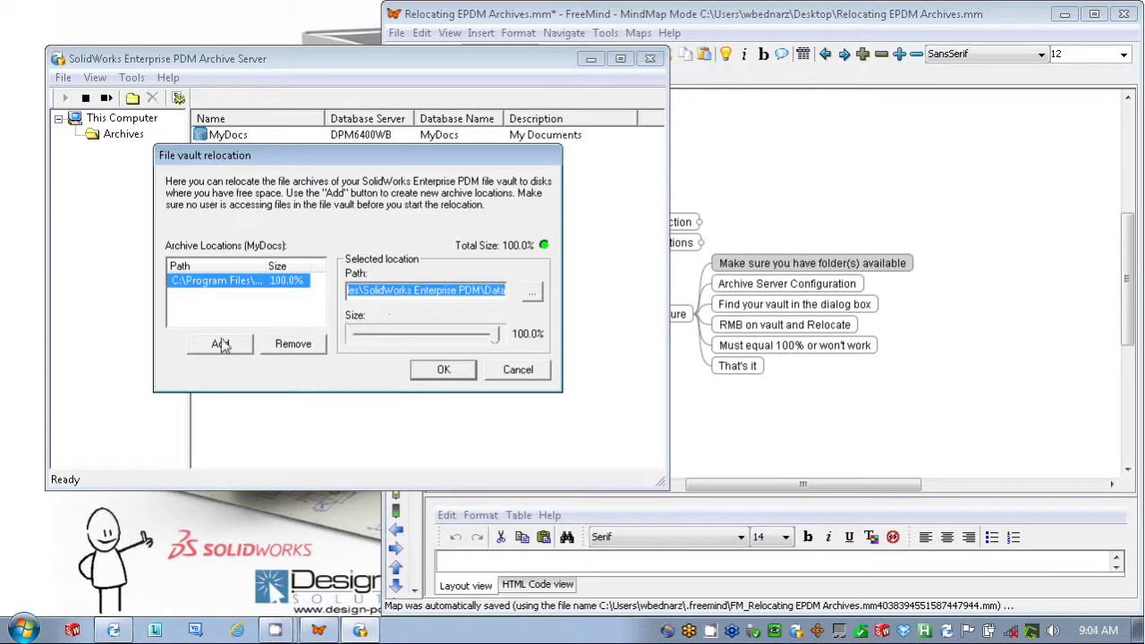
Step: Browse the first archive location to C:\EPDM Vault Archives and slide its size to 50%
{"action": "left_click", "coordinate": [532, 293]}
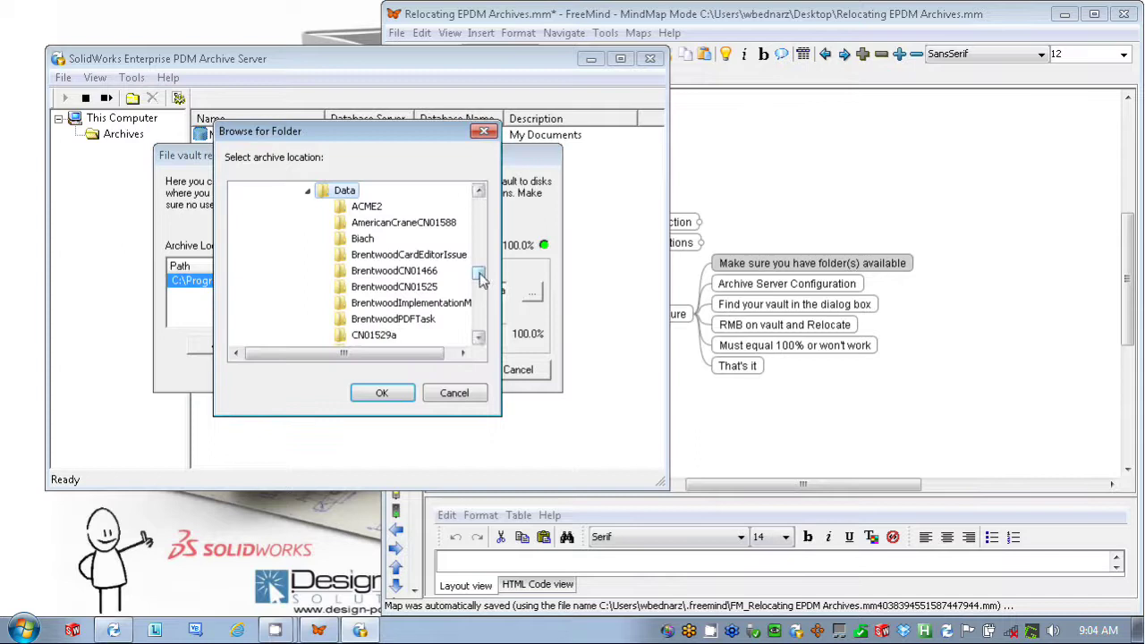
{"action": "left_click_drag", "start_coordinate": [480, 277], "coordinate": [481, 335]}
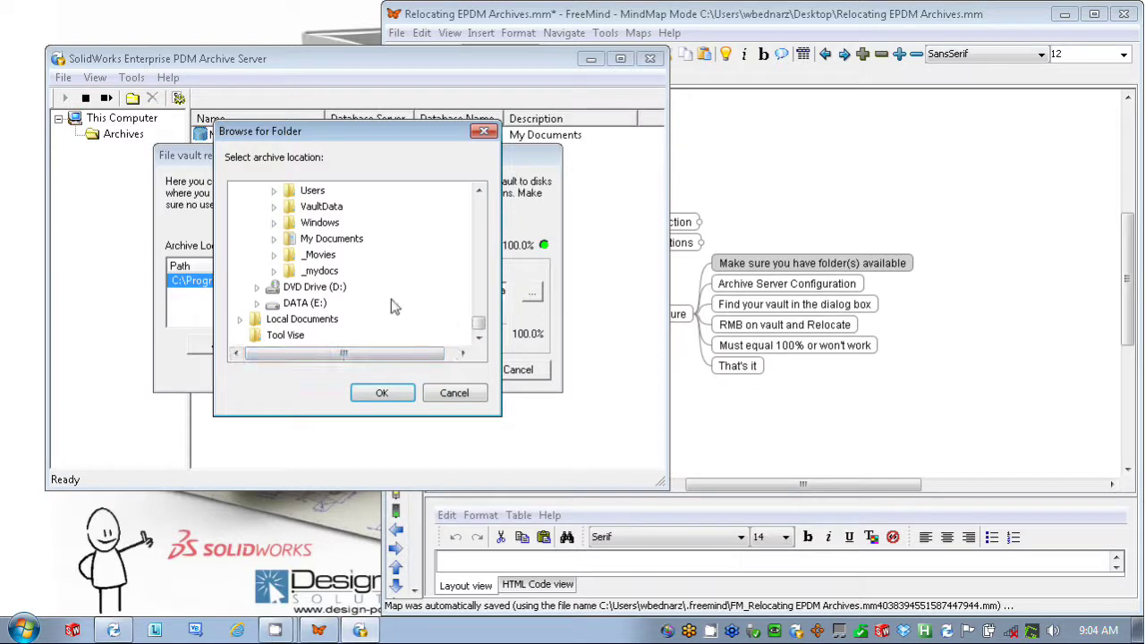
{"action": "left_click_drag", "start_coordinate": [487, 330], "coordinate": [493, 216]}
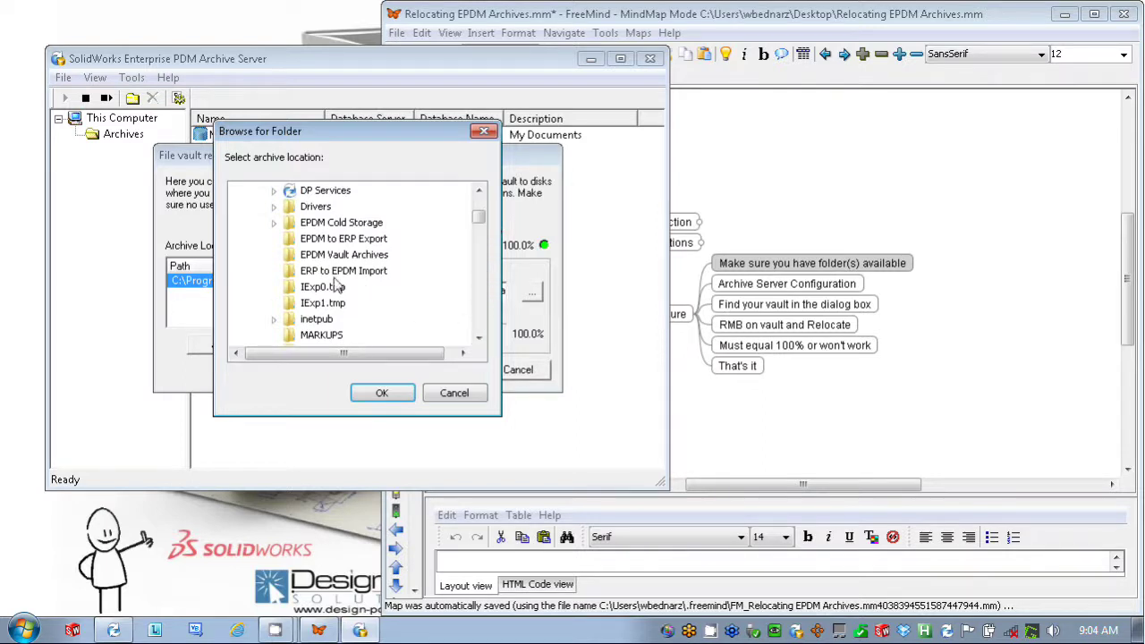
{"action": "left_click", "coordinate": [367, 255]}
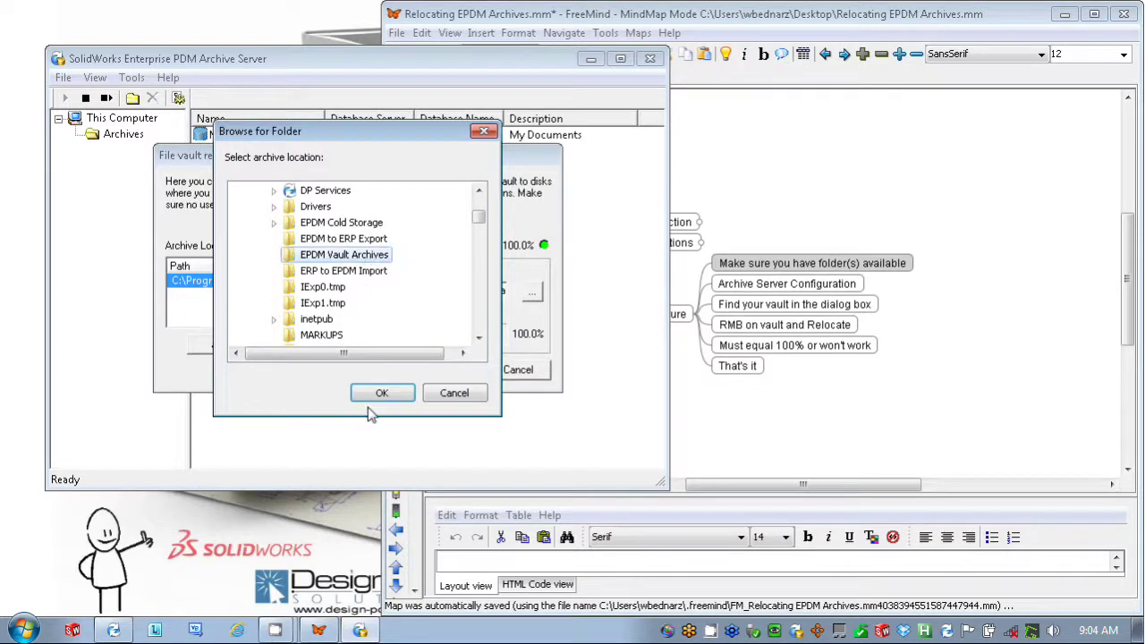
{"action": "left_click", "coordinate": [391, 393]}
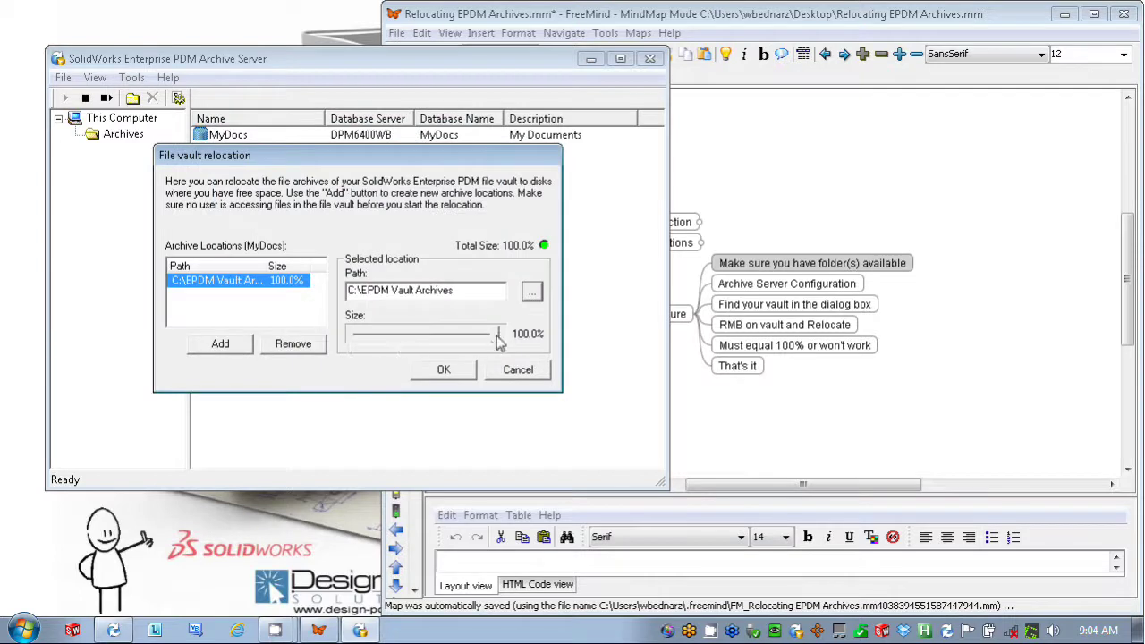
{"action": "left_click_drag", "start_coordinate": [498, 338], "coordinate": [472, 338]}
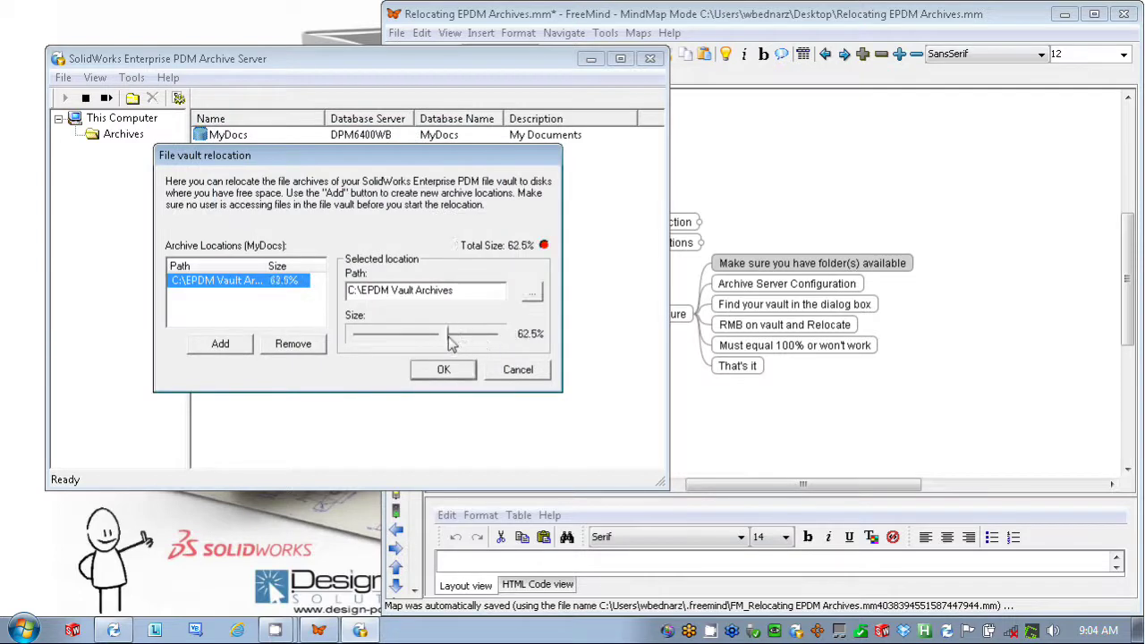
{"action": "left_click_drag", "start_coordinate": [451, 341], "coordinate": [432, 339]}
Step: Add a second location at E:\EPDM Vault Archives and slide its size to 50%
{"action": "left_click", "coordinate": [241, 353]}
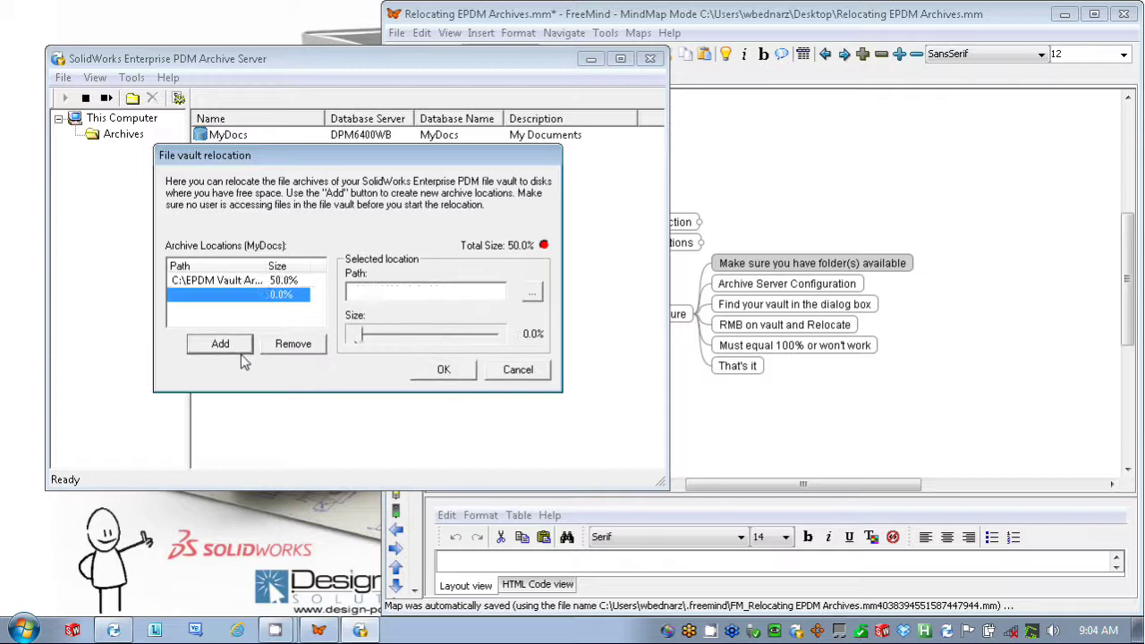
{"action": "left_click", "coordinate": [531, 295]}
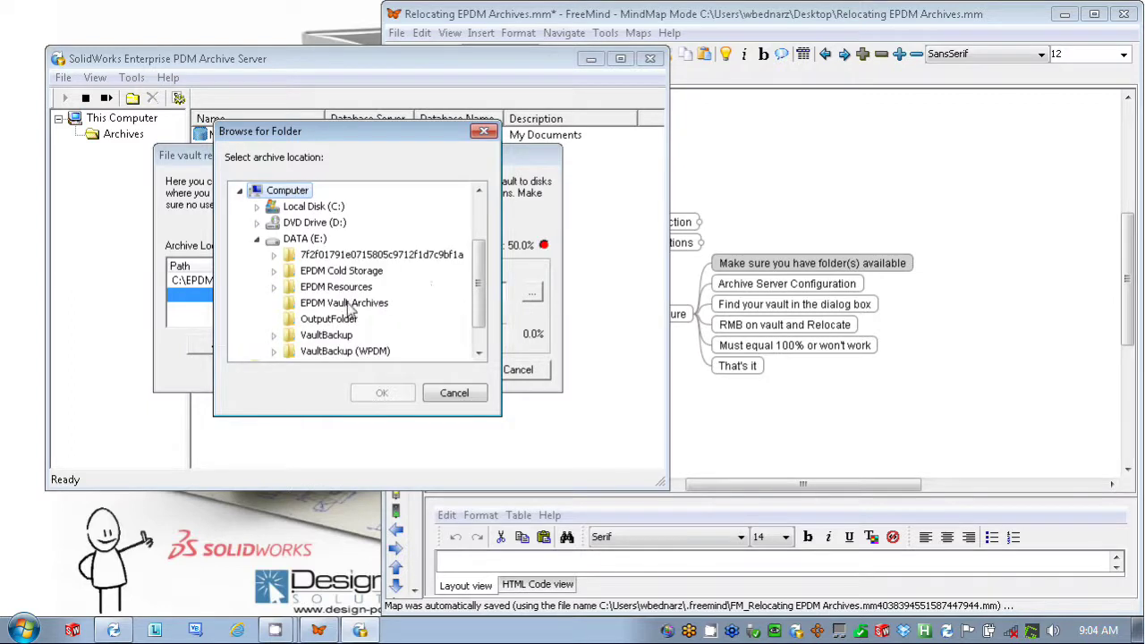
{"action": "left_click", "coordinate": [345, 303]}
{"action": "left_click", "coordinate": [383, 393]}
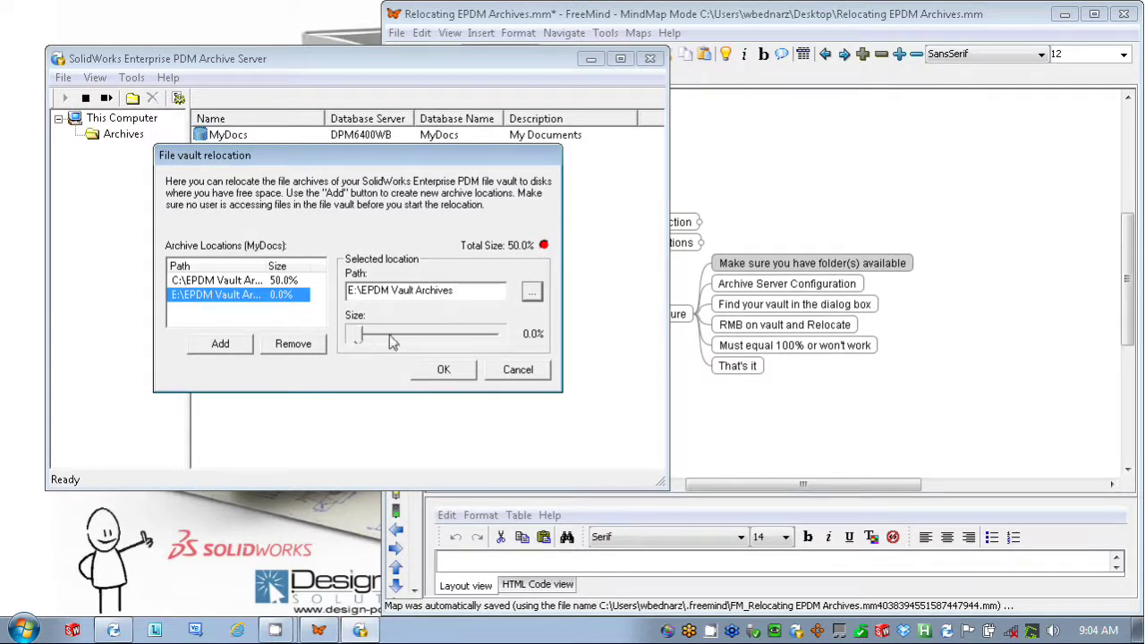
{"action": "left_click_drag", "start_coordinate": [359, 339], "coordinate": [431, 337]}
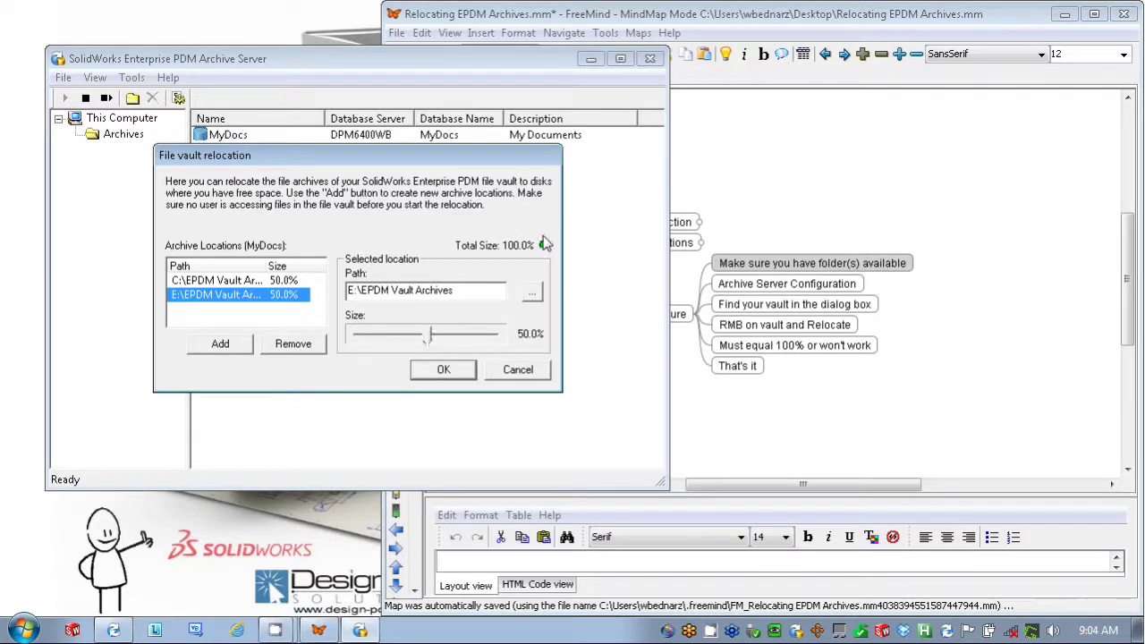
{"action": "left_click_drag", "start_coordinate": [431, 340], "coordinate": [429, 343]}
Step: Apply the 50/50 relocation and confirm the prompt so archive moving begins
{"action": "left_click", "coordinate": [444, 370]}
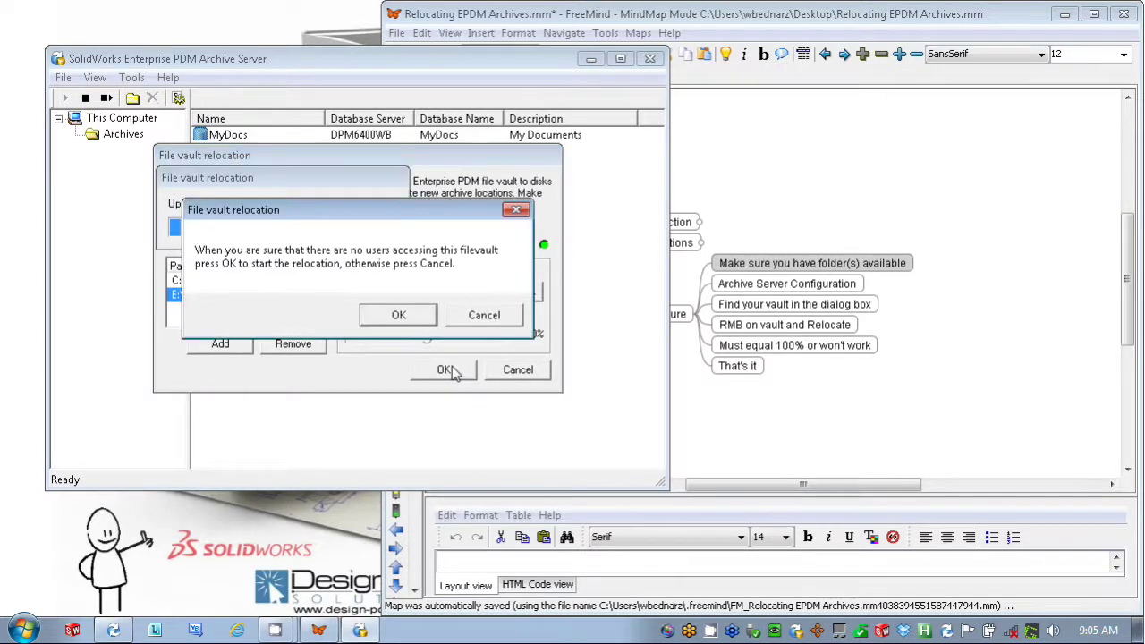
{"action": "left_click", "coordinate": [424, 321]}
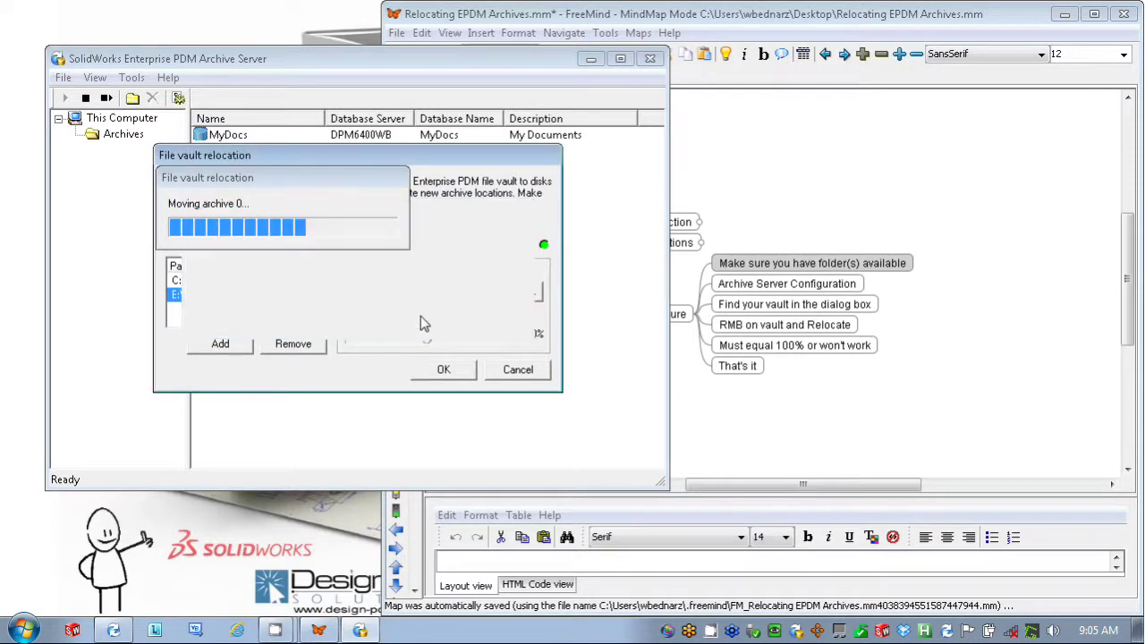